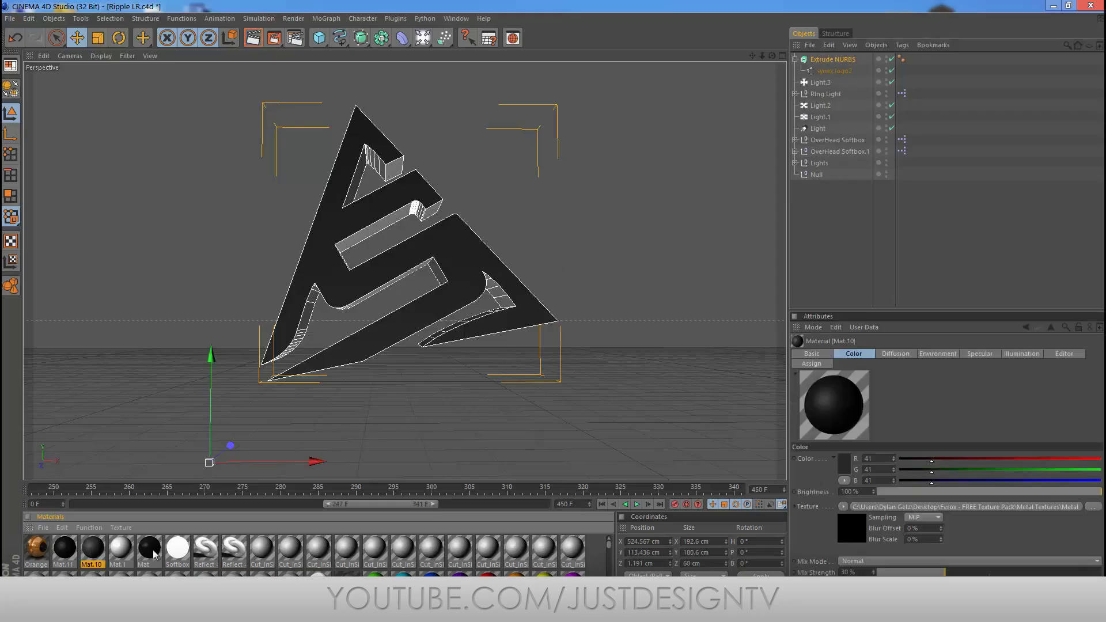
Step: Open the logo's dark material and pick a new near-black colour for it
double_click(153, 554)
left_click(257, 109)
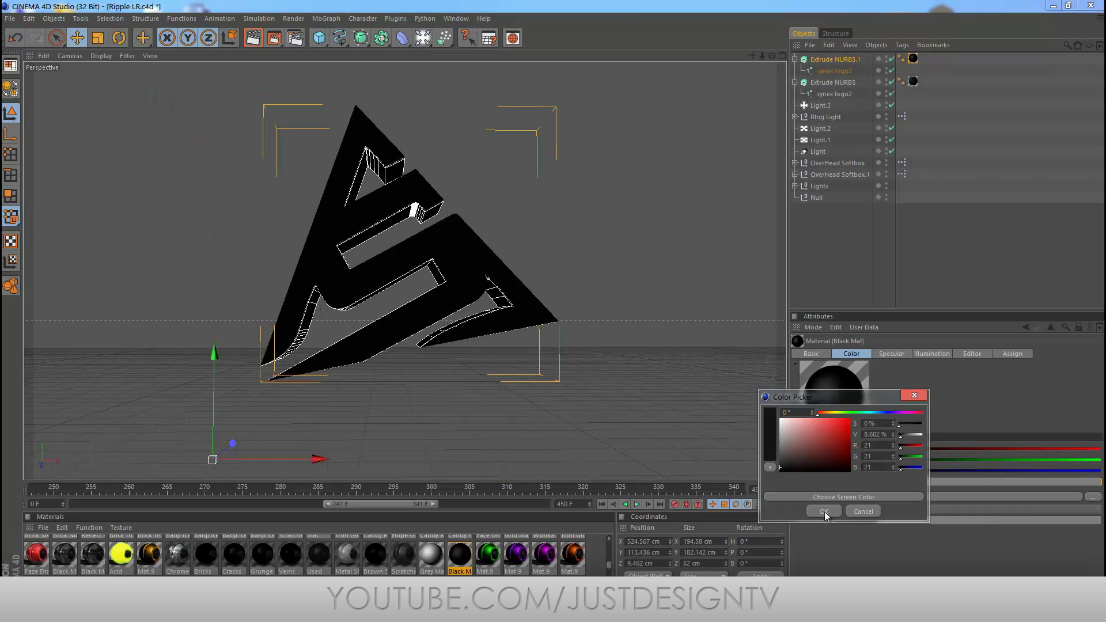
Step: Apply the darker colour to the material and start an interactive render
left_click(824, 512)
key("ctrl+r")
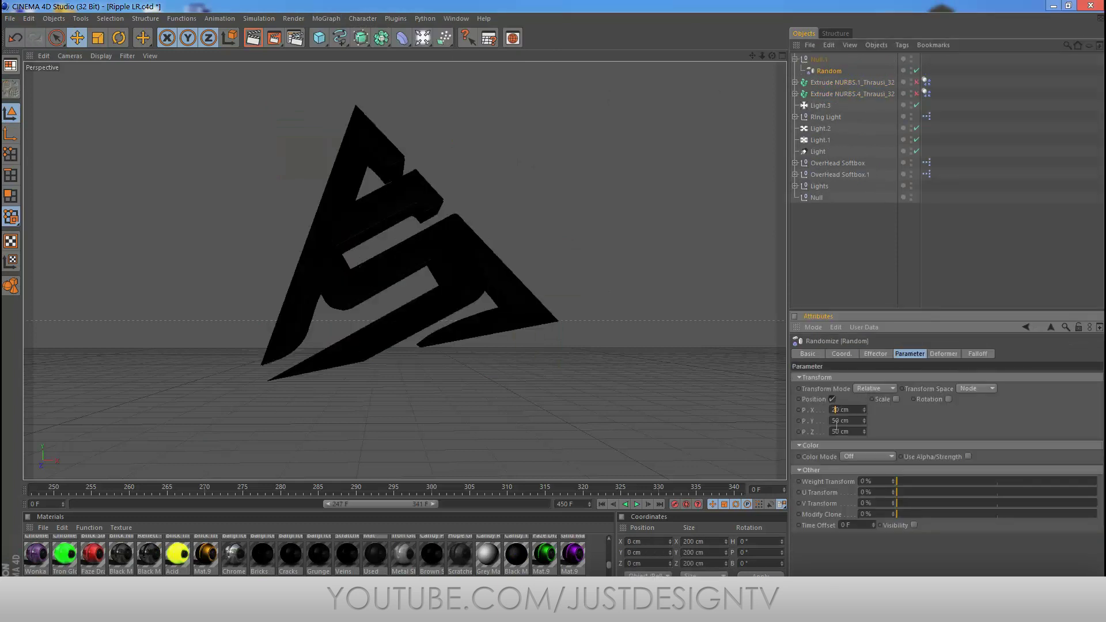
Step: Nest both logo extrusions under the Random effector and add an Explosion deformer
left_click_drag(853, 87, 821, 68)
left_click(821, 68)
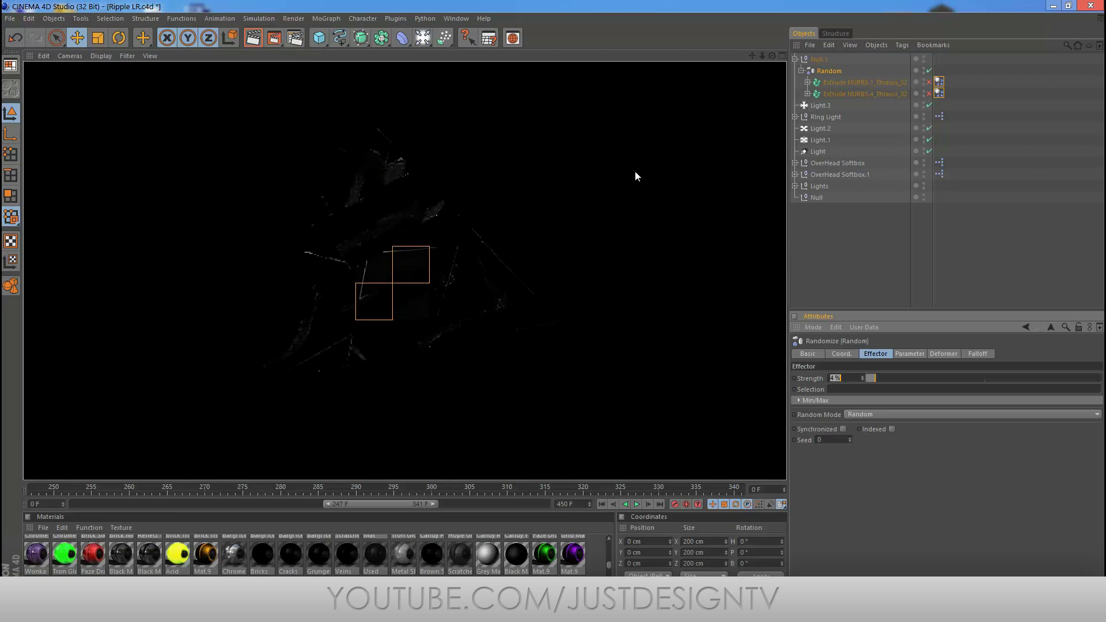
left_click(401, 38)
left_click(521, 69)
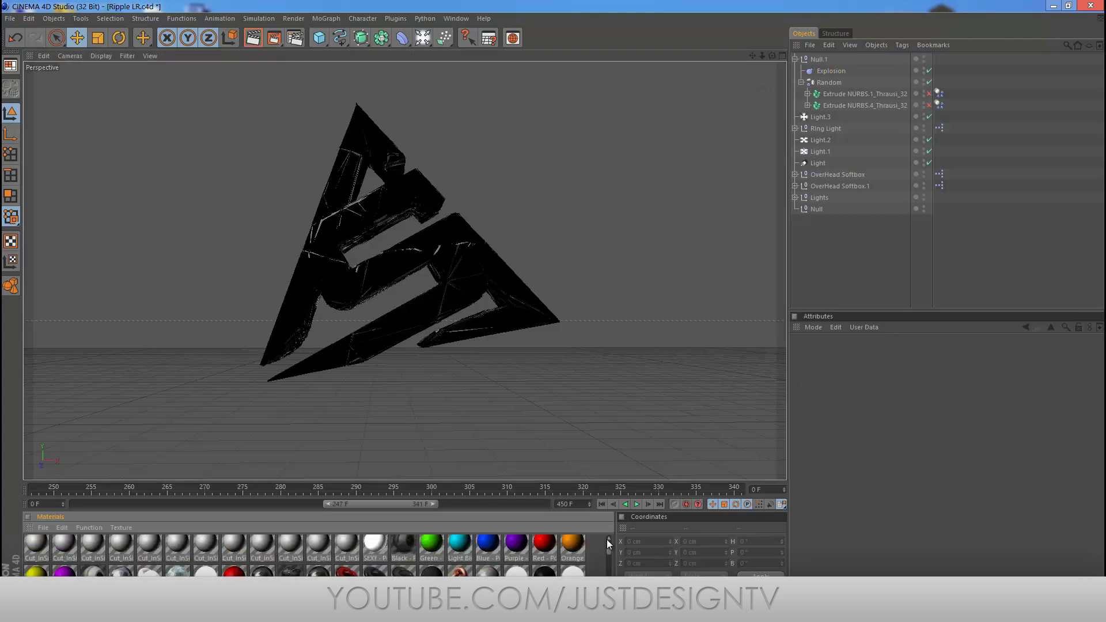
Step: Apply the green Mat.9 material to the shattered logo and render a preview
left_click(349, 548)
double_click(352, 548)
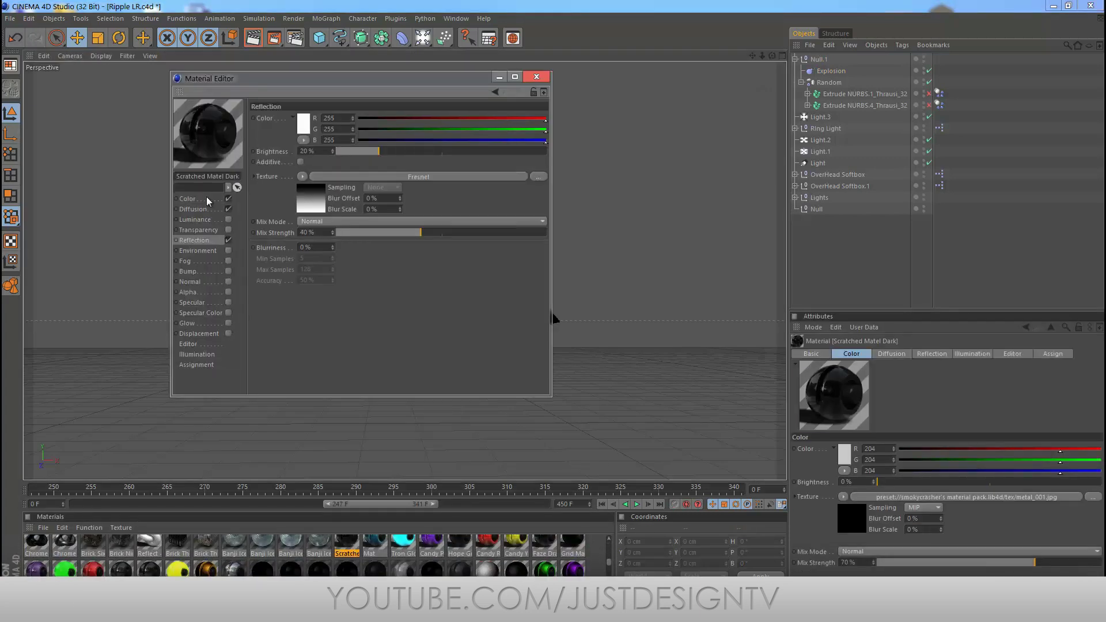
left_click_drag(65, 570, 420, 278)
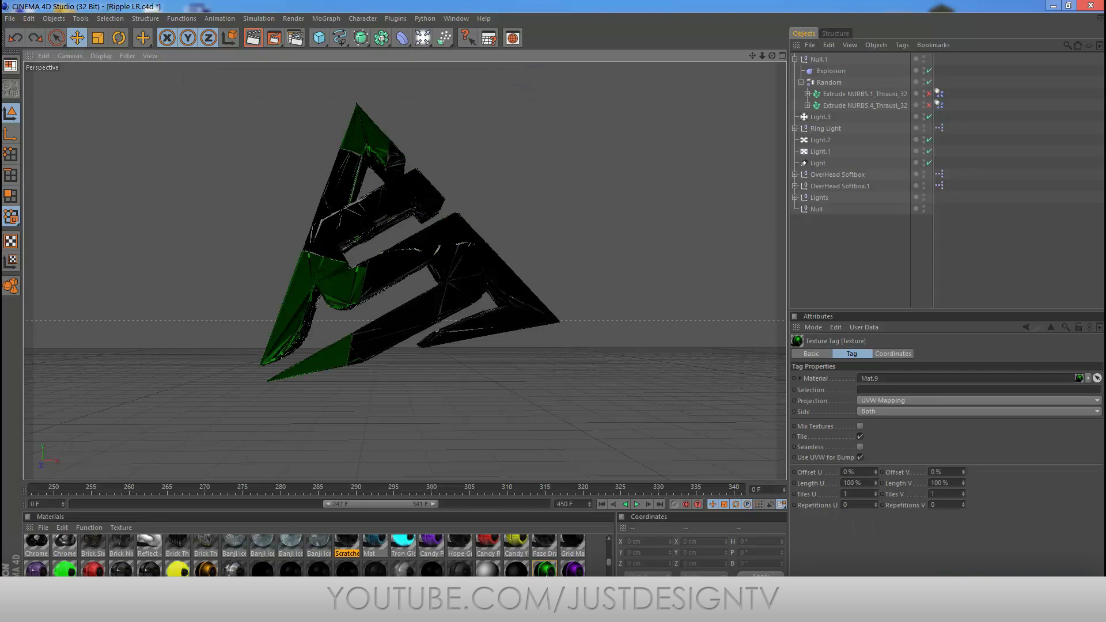
left_click(507, 288)
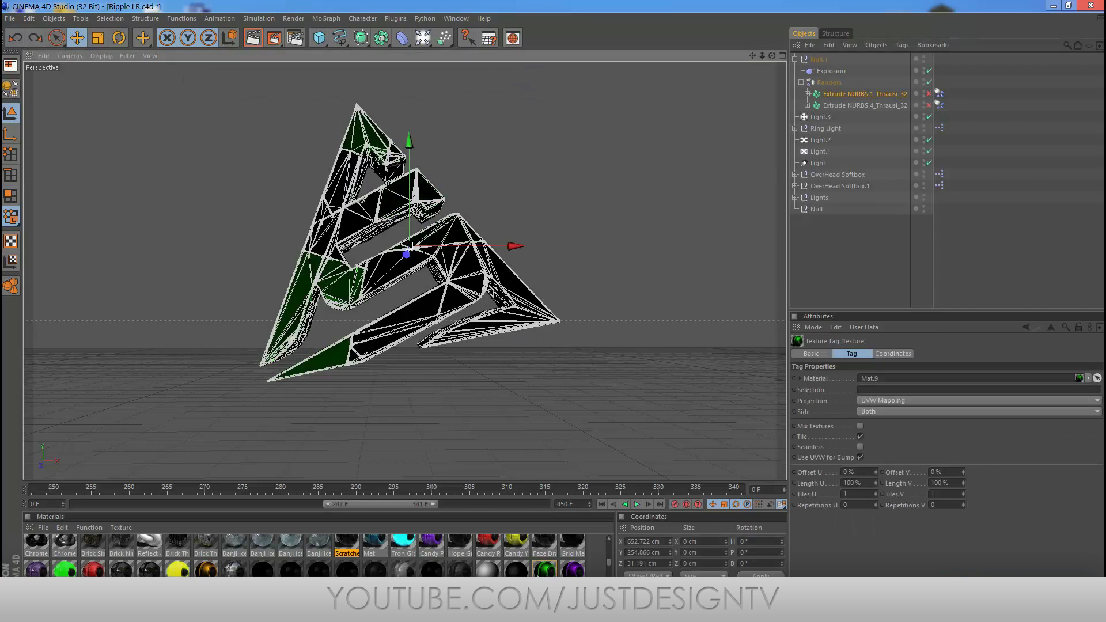
left_click(572, 251)
key("ctrl+r")
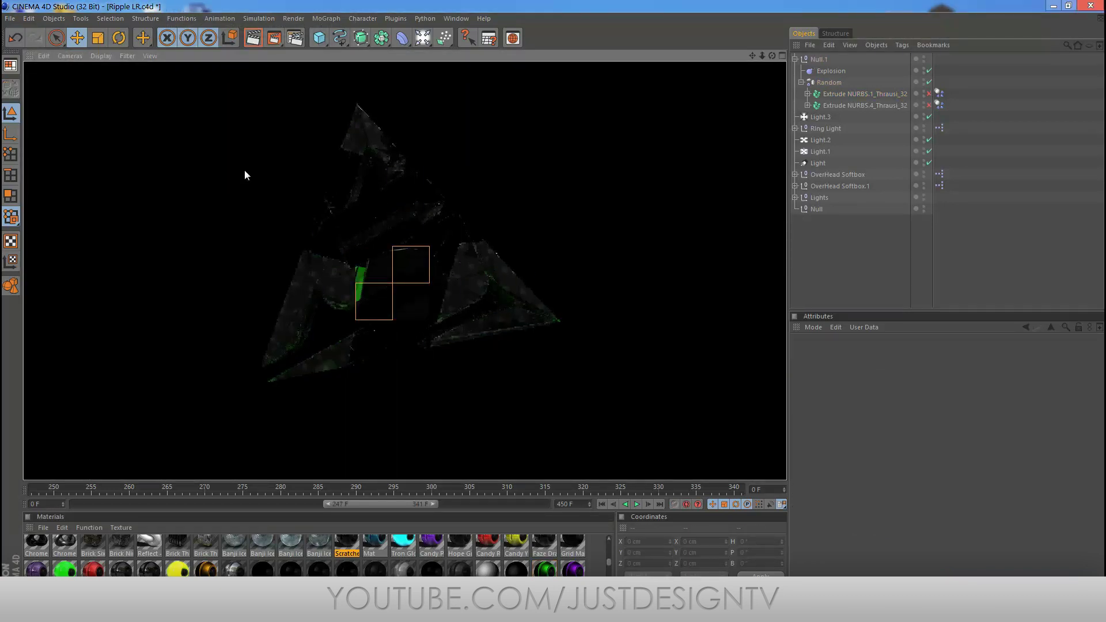
Step: Open the green Mat.9 material in the Material Editor
double_click(544, 570)
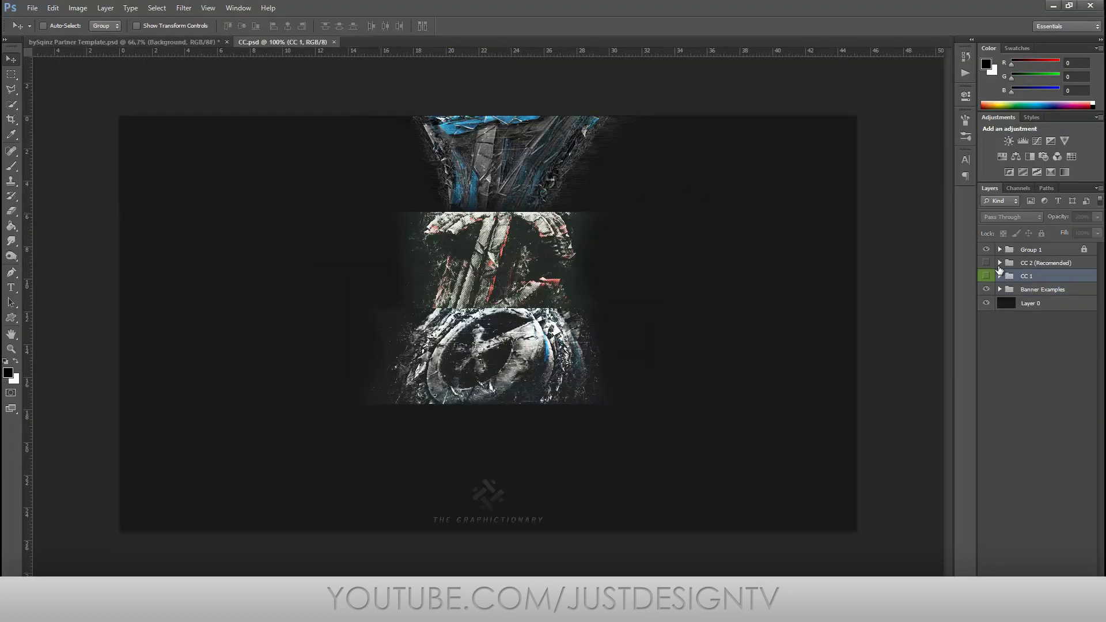
Step: Bring the CC 1 group from CC.psd into the partner template and expand it
left_click_drag(998, 285, 544, 313)
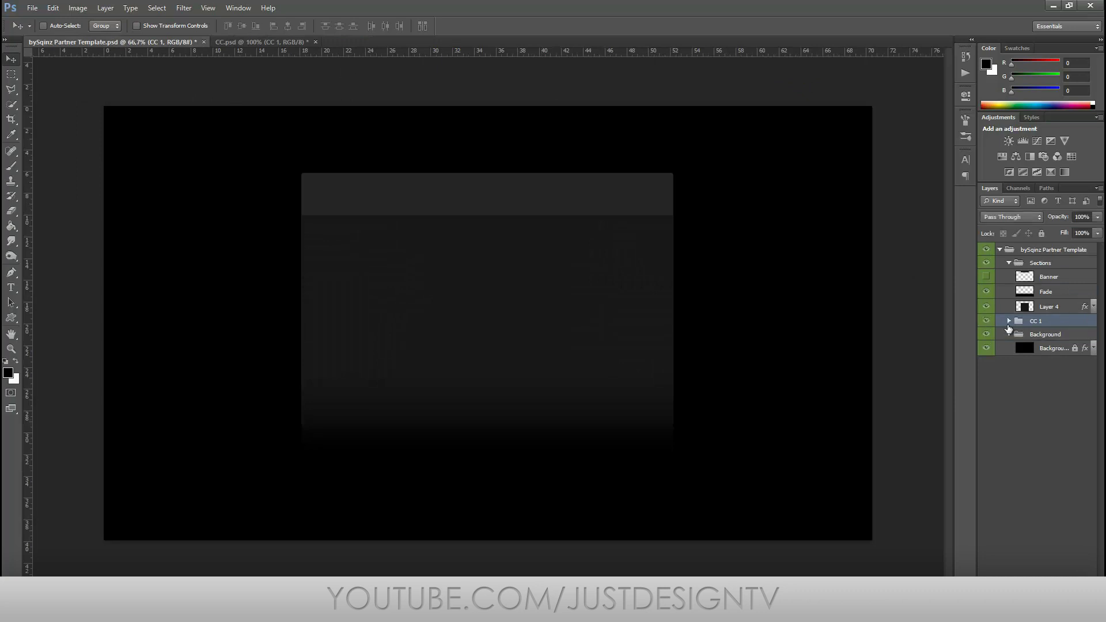
left_click(1009, 321)
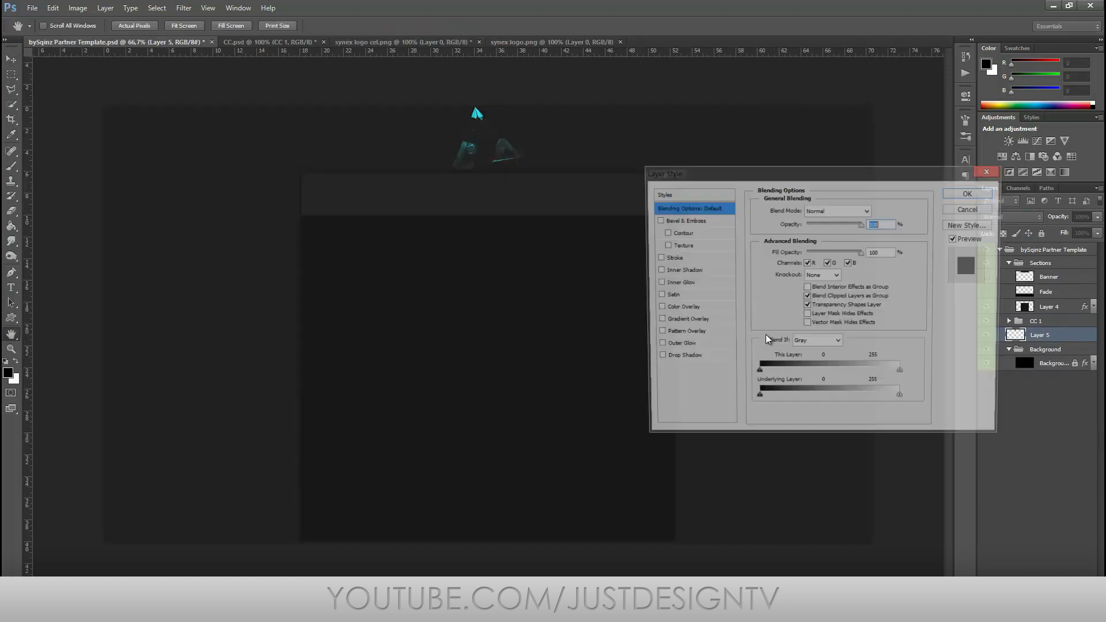
Step: Edit and confirm the layer style's gradient, then apply the layer style
left_click(824, 236)
key("Return")
left_click(972, 192)
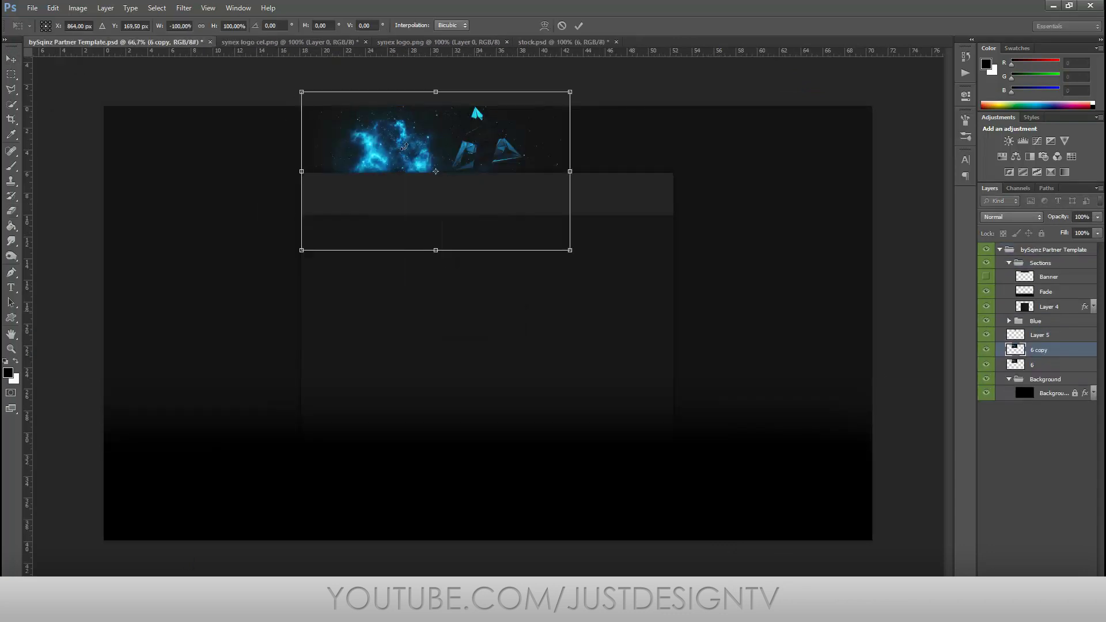
Step: Position the mirrored space image and starfield copy across the banner, deleting stray stars
left_click_drag(368, 213, 673, 213)
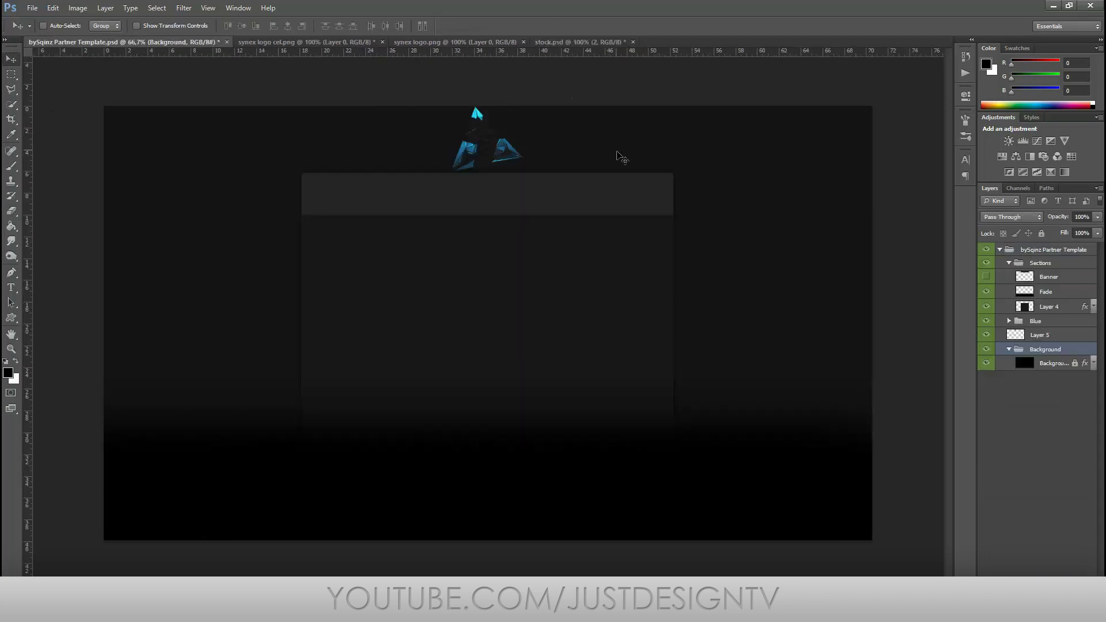
left_click_drag(535, 229, 299, 172)
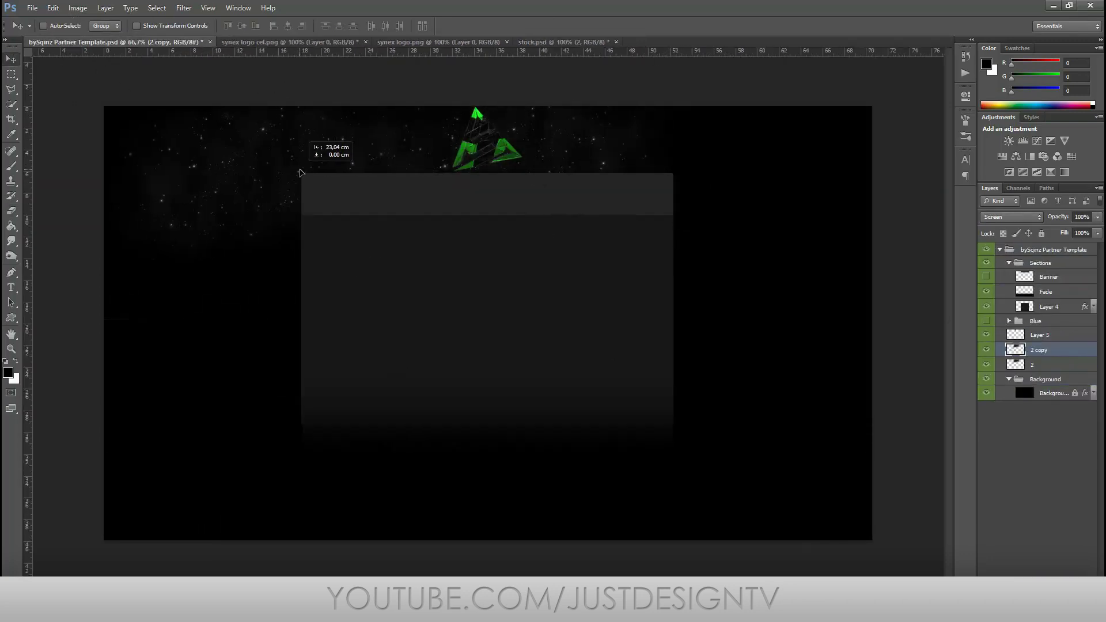
key("Delete")
key("ctrl+d")
key("e")
Step: Show the Blue group to turn the logo blue and slide the Red layer about 4 cm left
left_click(1075, 365)
left_click(986, 320)
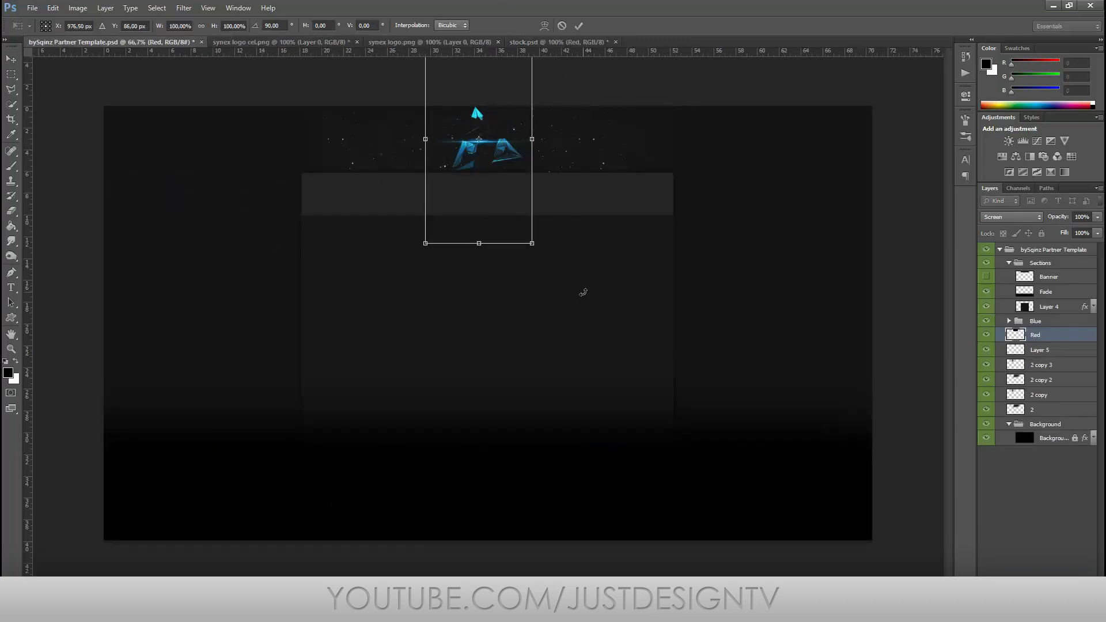
left_click(986, 321)
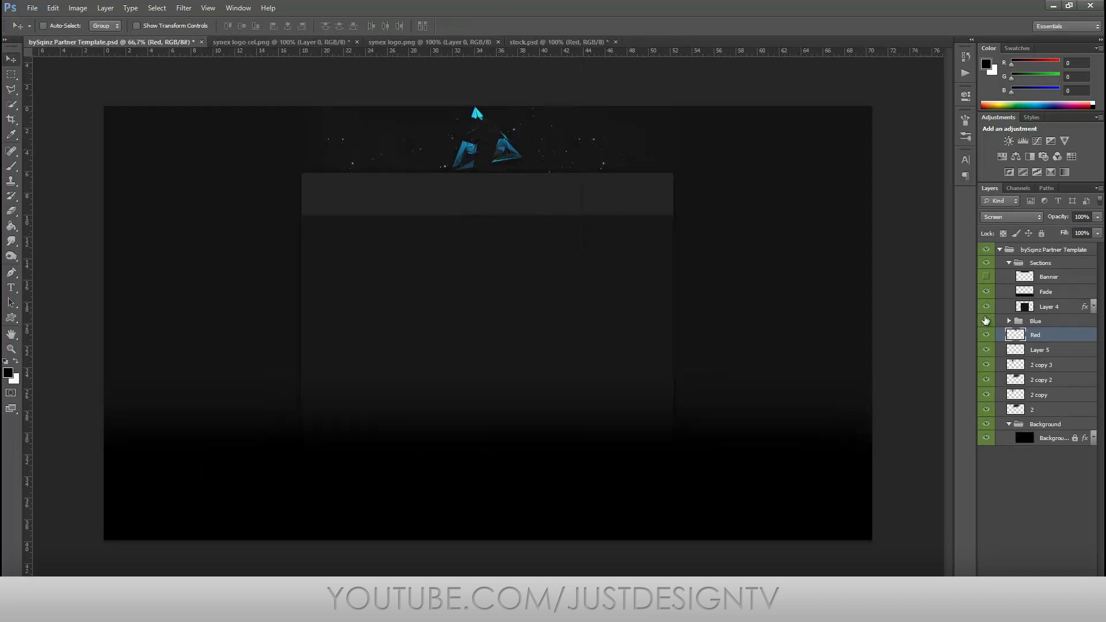
key("Return")
left_click_drag(526, 144, 453, 153)
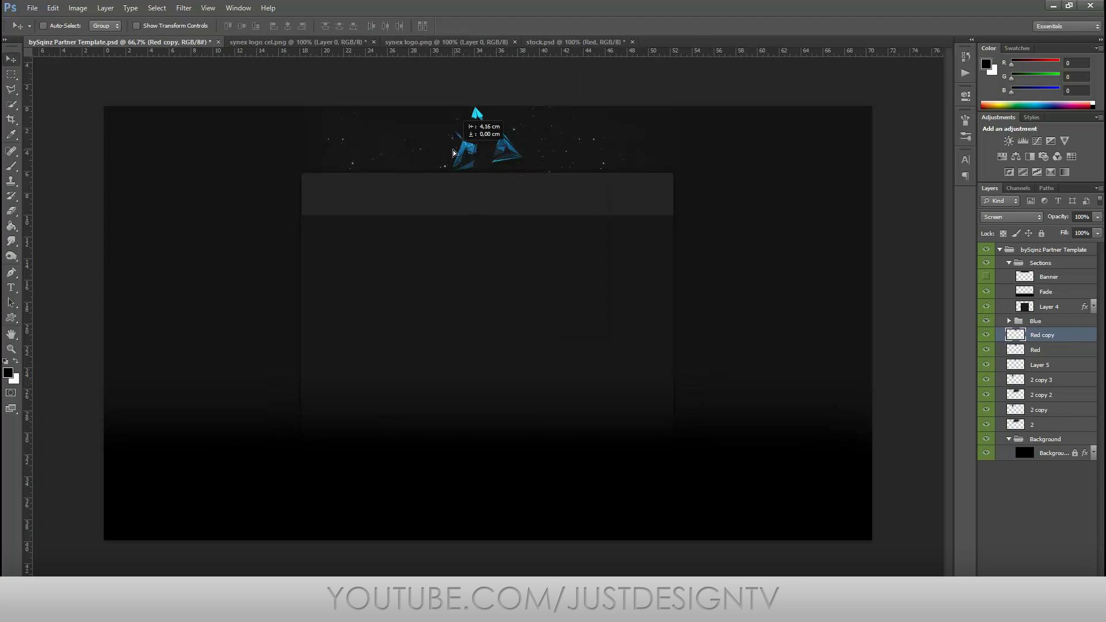
left_click(552, 42)
Step: Bring the Rain layer into the template, hide the Blue group and resize the banner strip
left_click(998, 271)
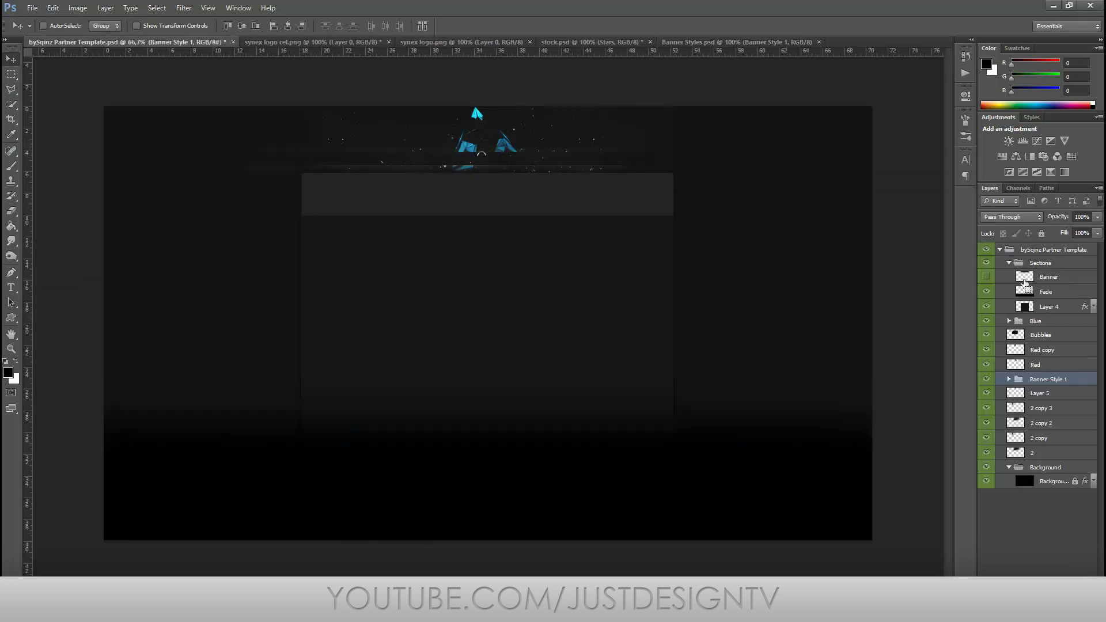
left_click(987, 321)
key("ctrl+t")
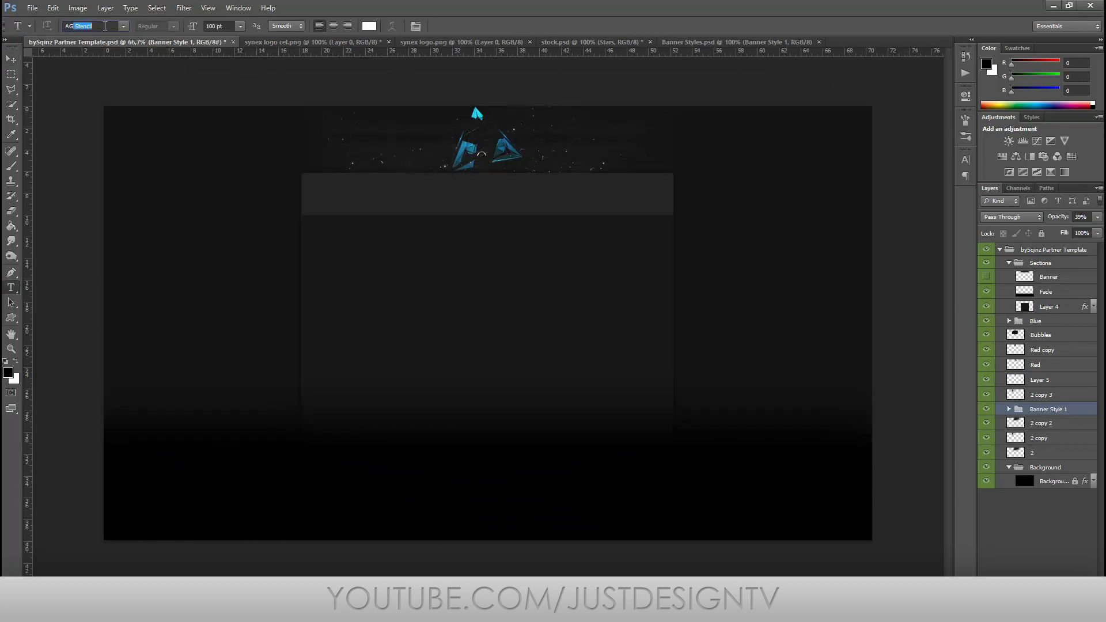
Step: Add a CONTROLLER+ text label on the banner, choose its font, and duplicate the label layer
left_click(416, 26)
left_click(785, 224)
type("TES")
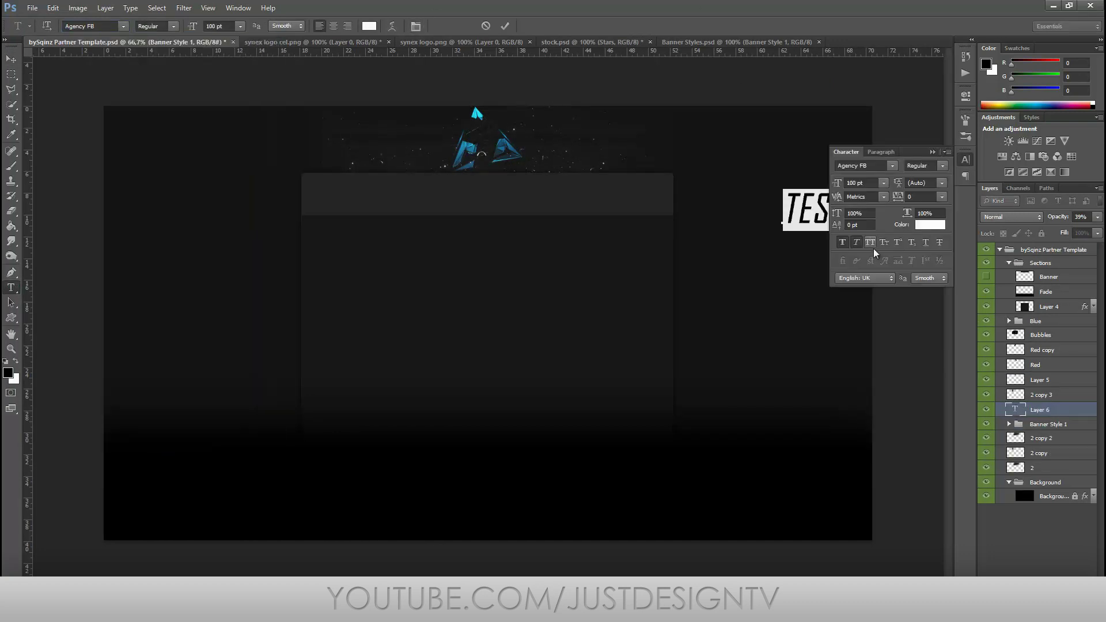
type("T")
left_click(123, 26)
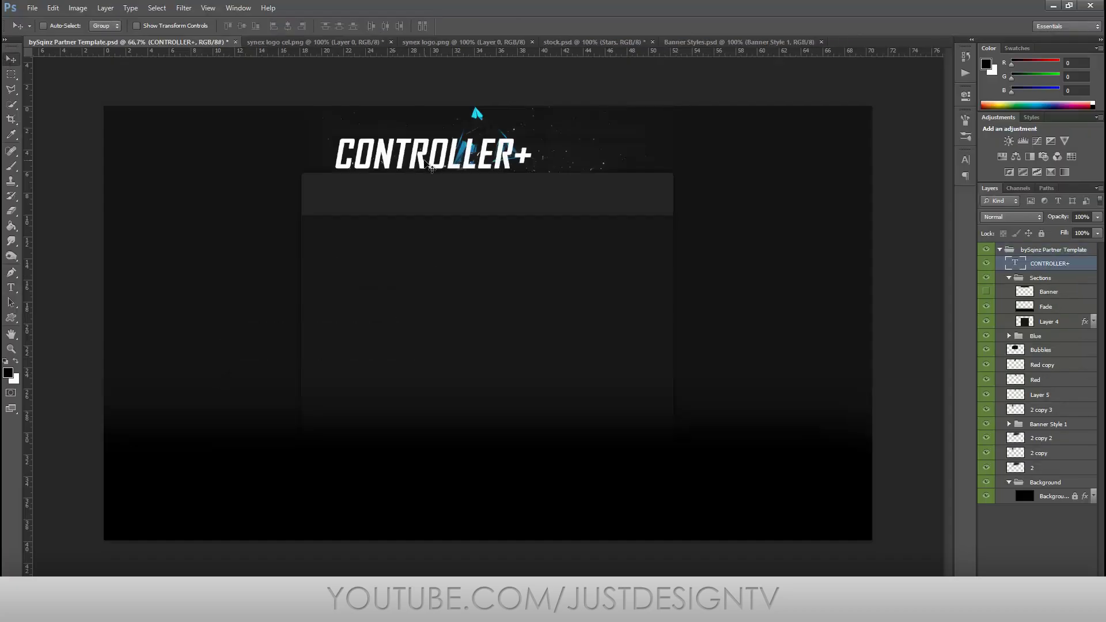
left_click(1009, 424)
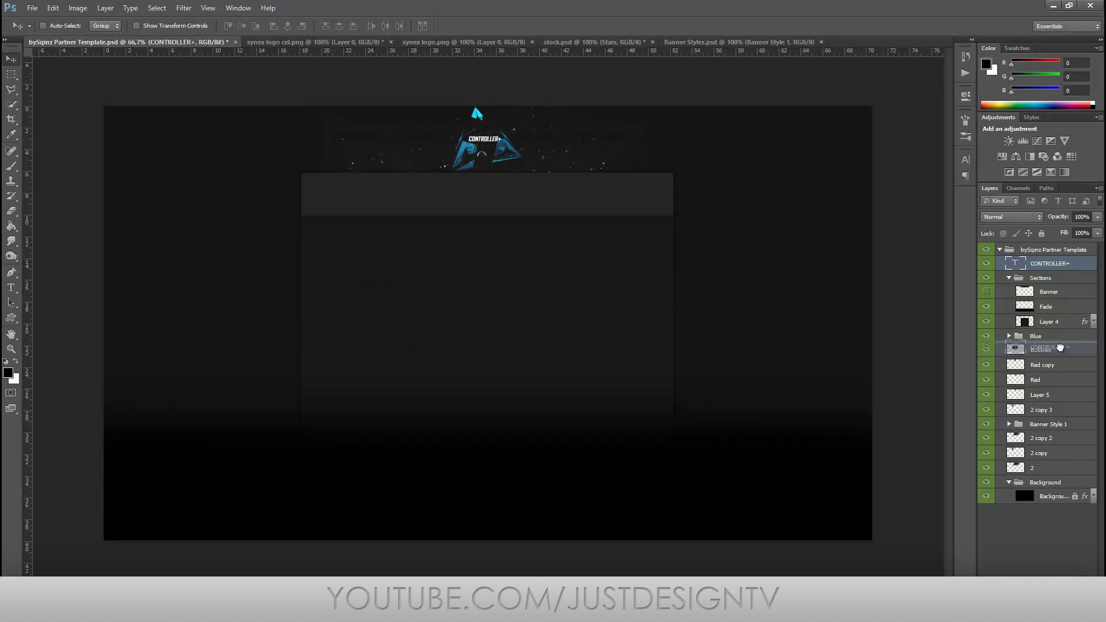
left_click_drag(1060, 347, 1060, 345)
key("ctrl+plus")
key("ctrl+plus")
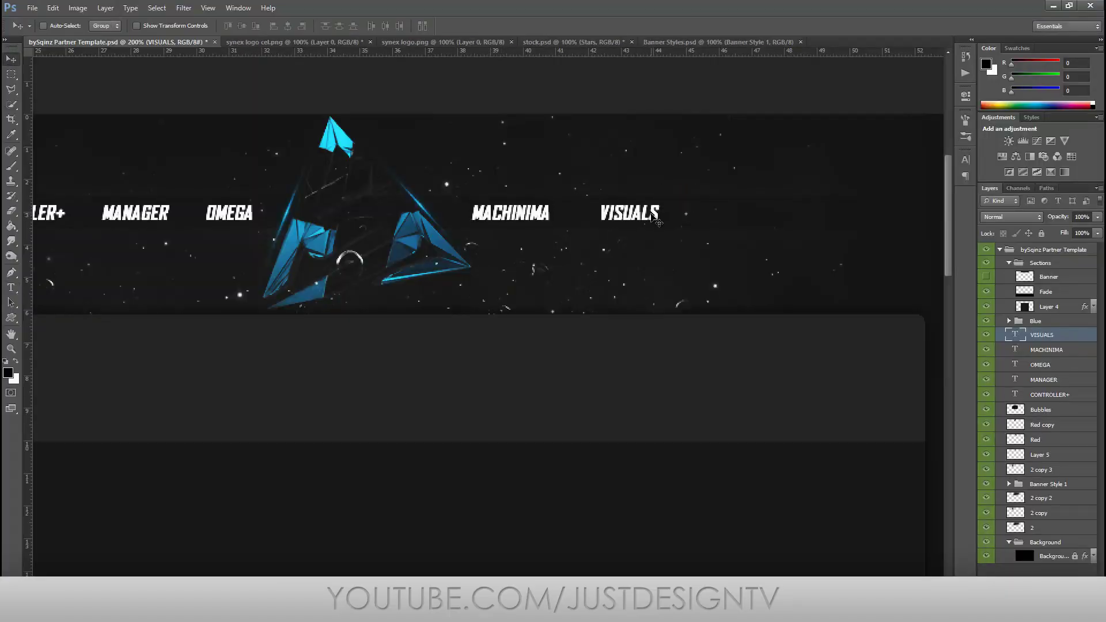
Step: Duplicate the VISUALS label, then select and merge all six label layers into one
key("ctrl+j")
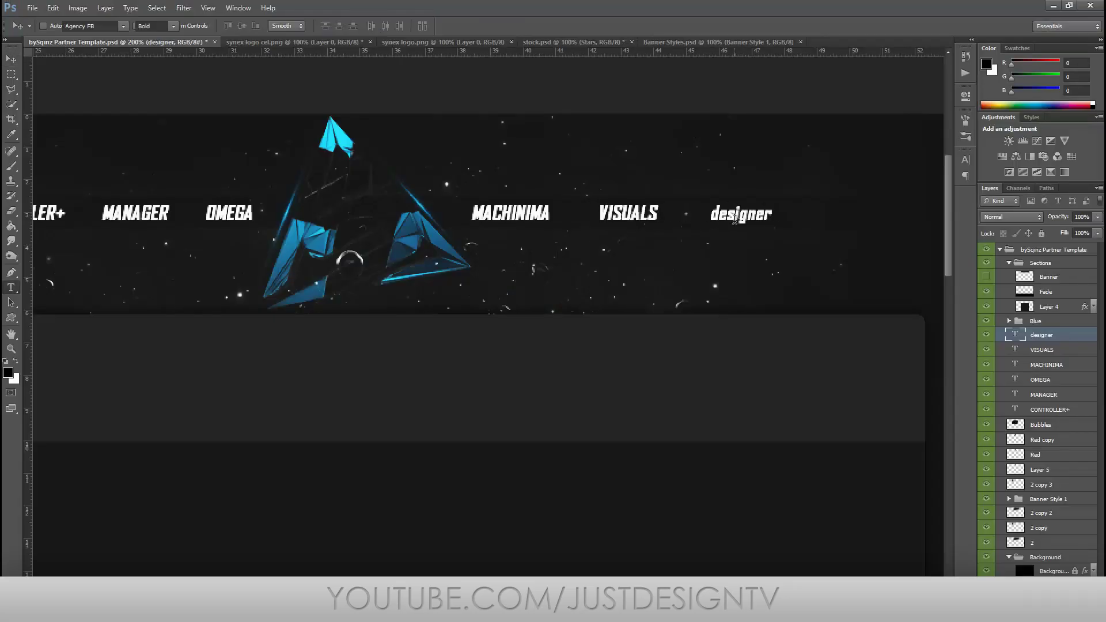
key("ctrl+minus")
key("ctrl+minus")
left_click(1014, 410, "shift")
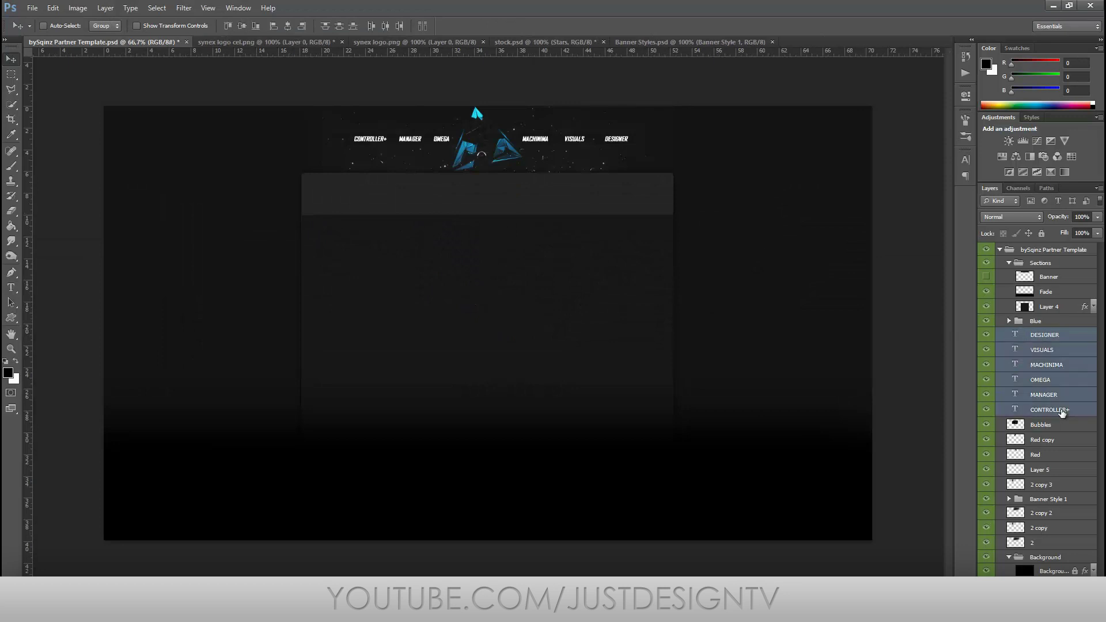
key("ctrl+e")
key("ctrl+t")
key("ctrl+d")
key("ctrl+plus")
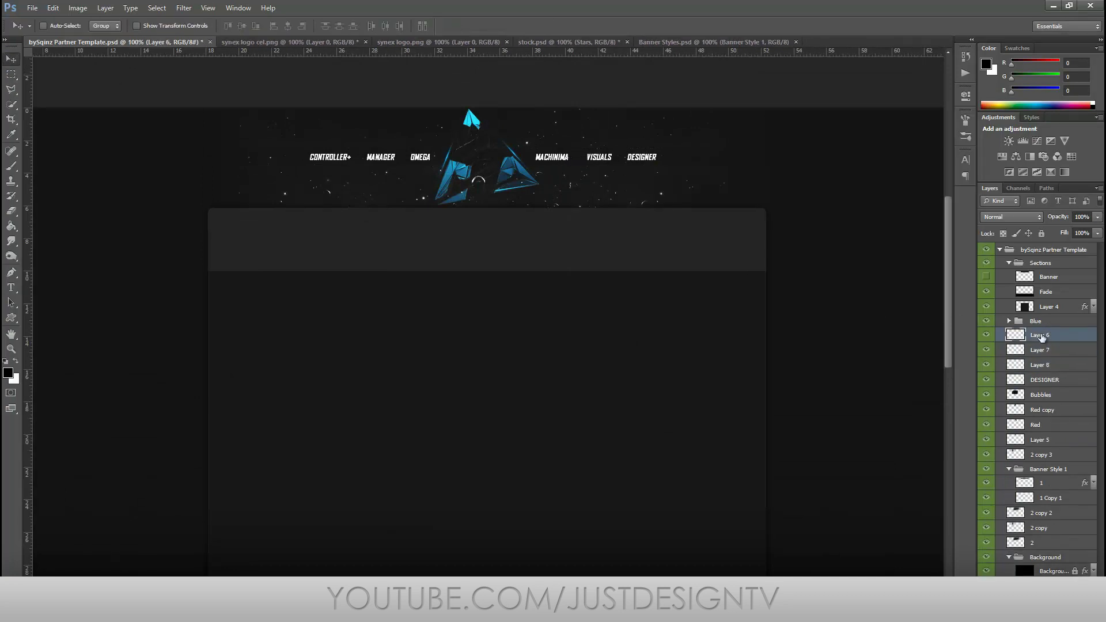
Step: Merge the label layers into one and give them a drop shadow
left_click(1060, 335, "shift")
key("ctrl+e")
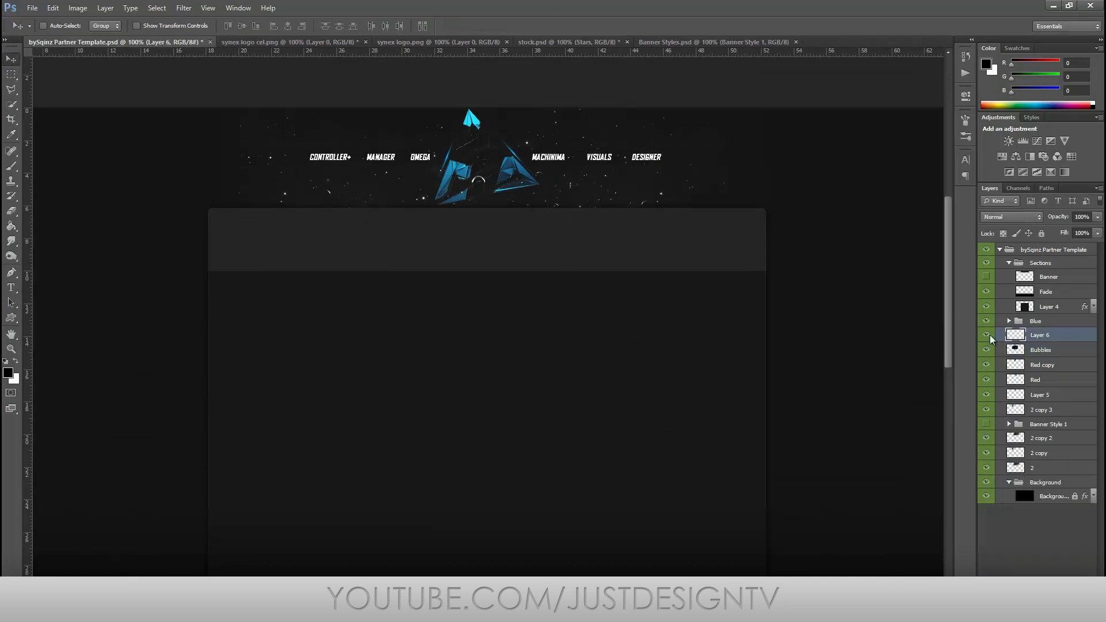
double_click(1065, 334)
left_click(680, 359)
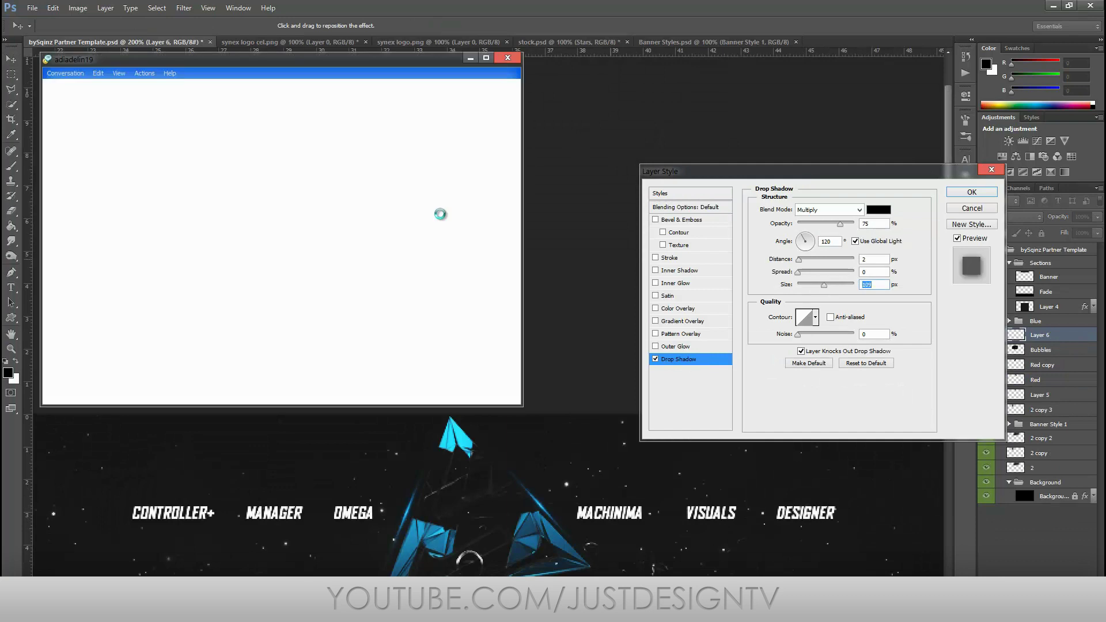
left_click(972, 192)
Step: Rename the merged label layer to 'Text' and lower its opacity to 69%
double_click(1037, 335)
type("Text")
key("Return")
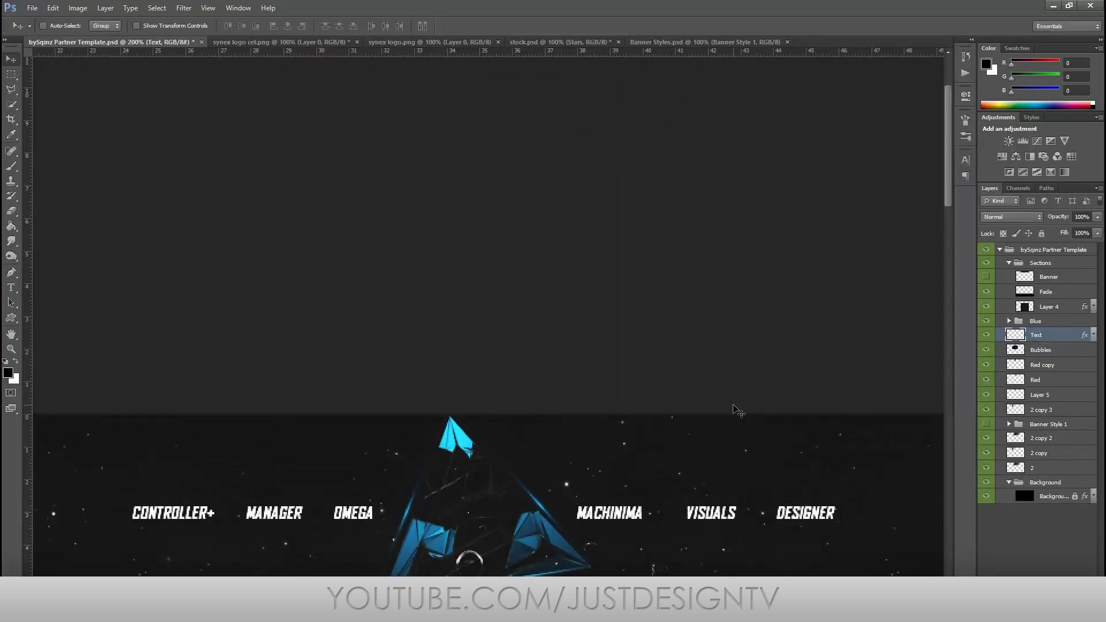
key("ctrl+minus")
key("ctrl+minus")
key("ctrl+minus")
left_click_drag(1097, 216, 1079, 233)
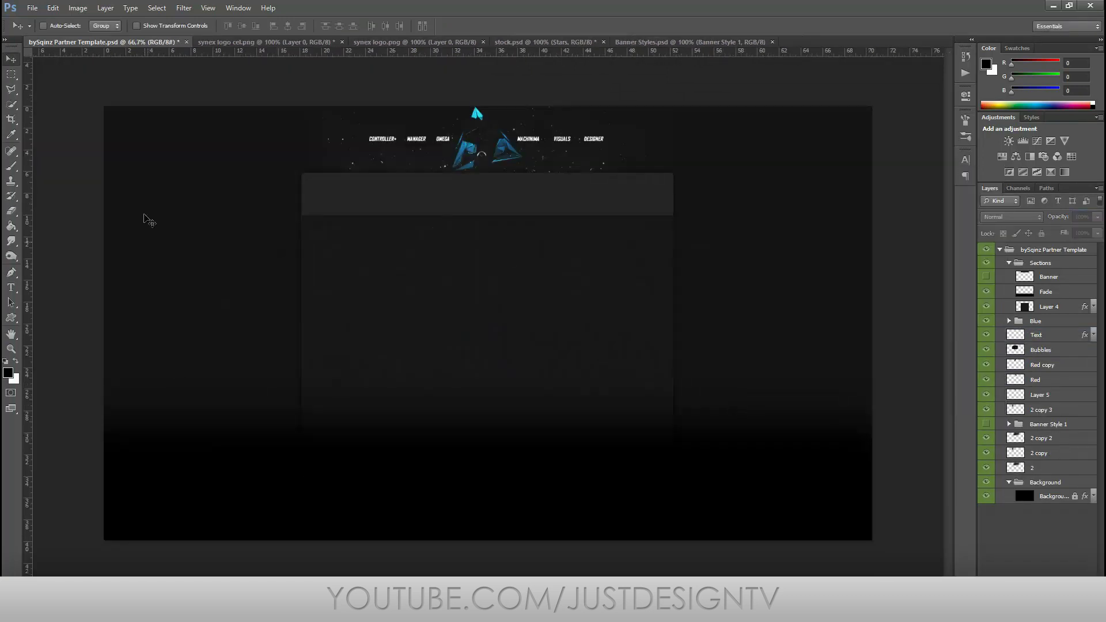
Step: Save the design as 'synex bg'
key("ctrl+shift+s")
double_click(486, 222)
type("synex bg")
key("Return")
key("Return")
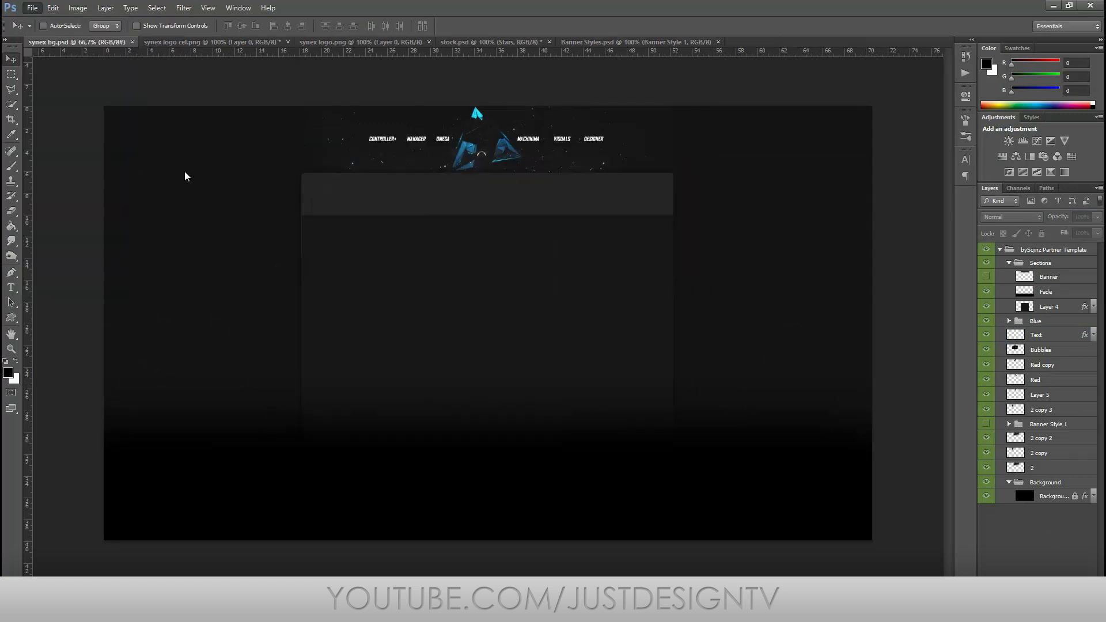
Step: Export synex-bg.png with Save for Web, then create a new 962x150 document
key("ctrl+alt+shift+s")
left_click(637, 467)
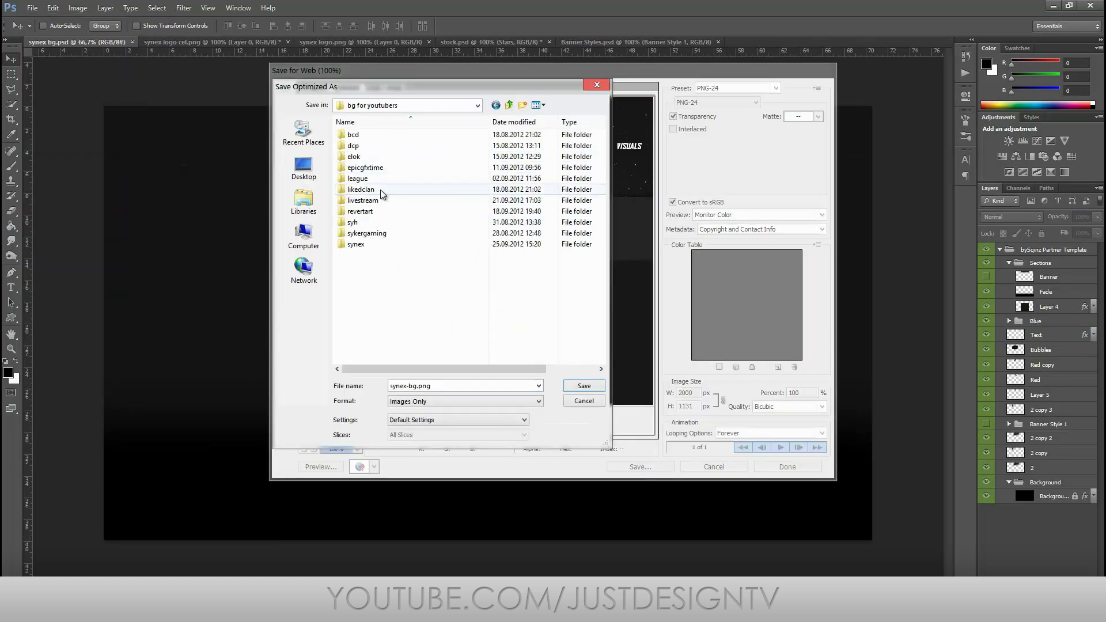
left_click(583, 385)
key("ctrl+n")
key("Return")
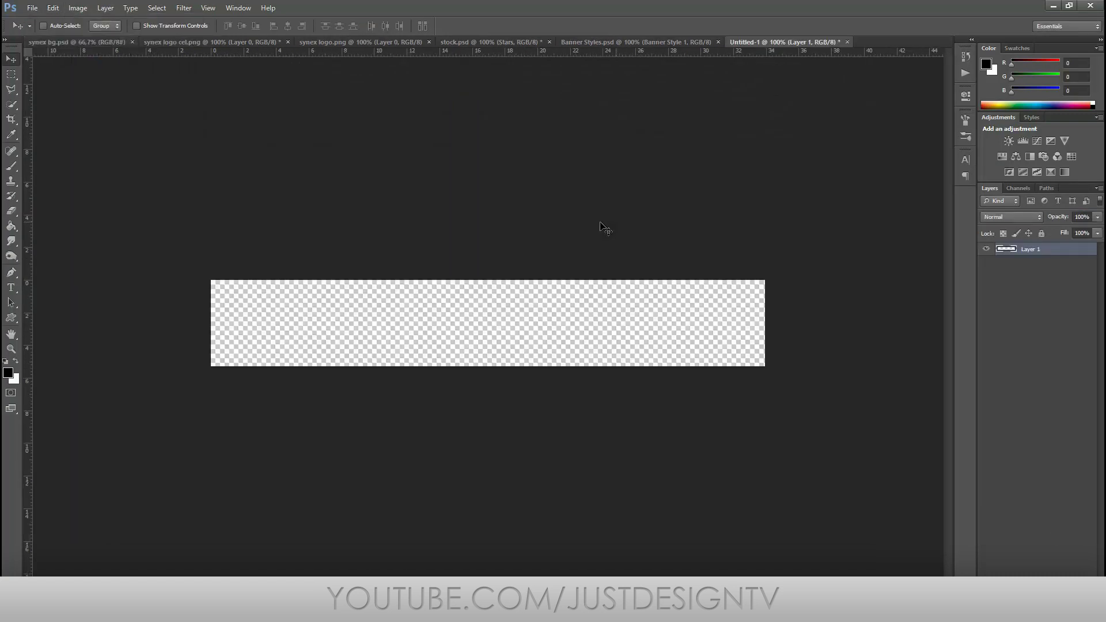